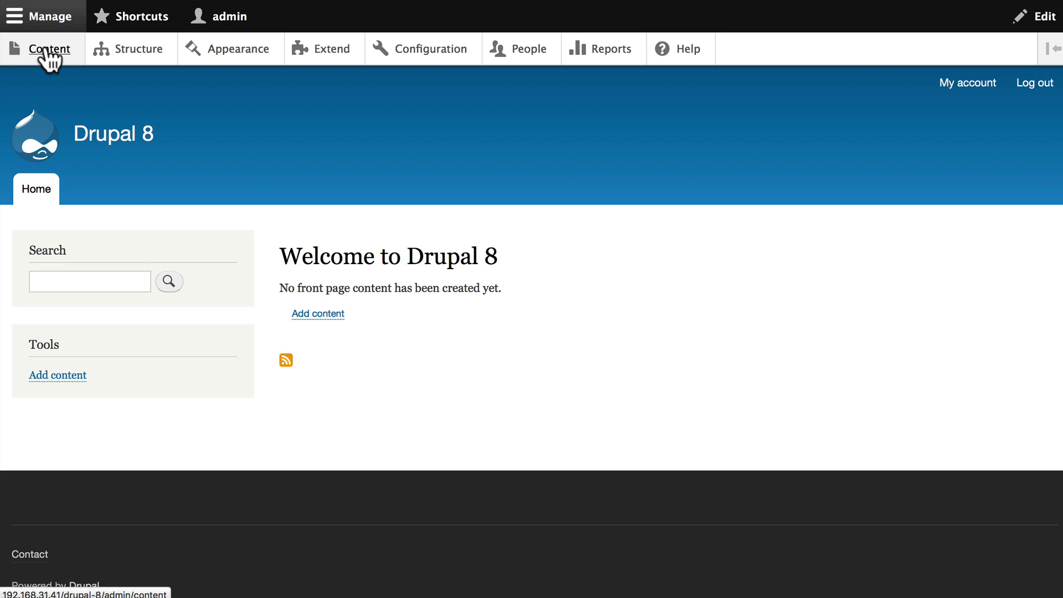
- Look over the Content list's Published status and Content type filters, leaving both unset, then view Comments
click(49, 51)
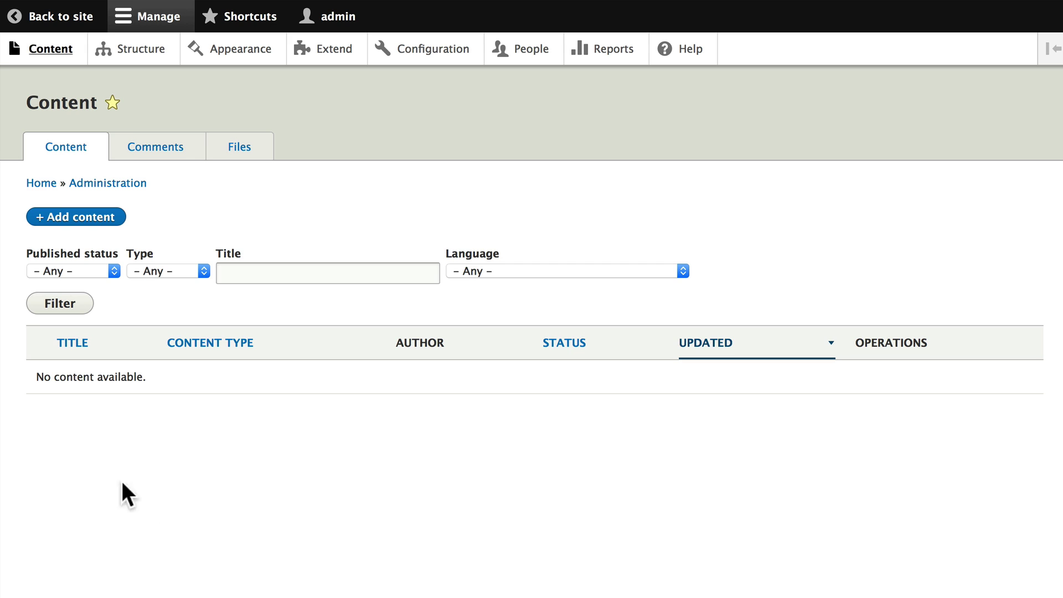
click(78, 270)
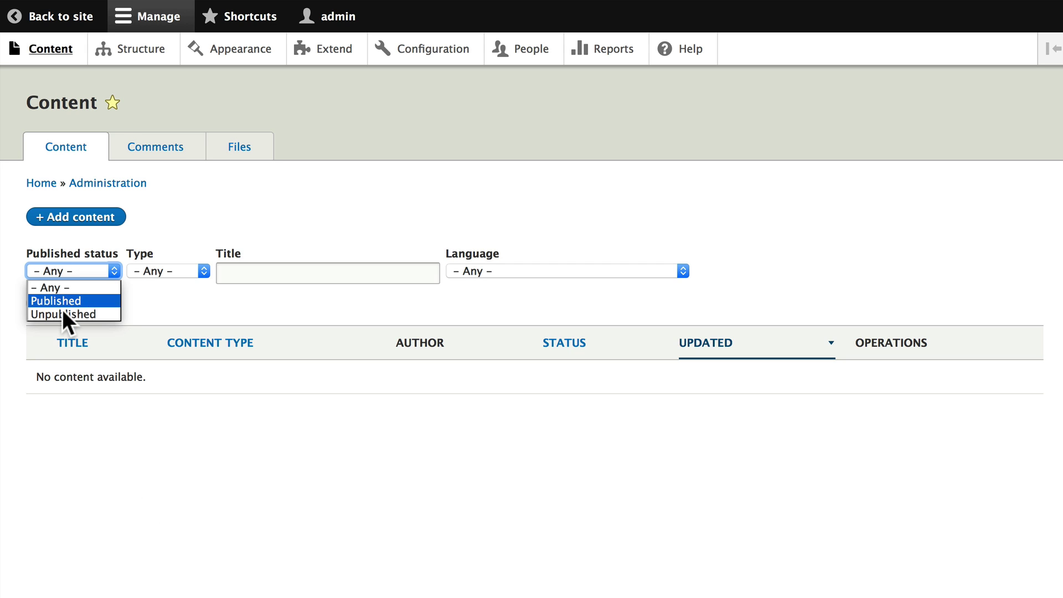
click(180, 210)
click(164, 269)
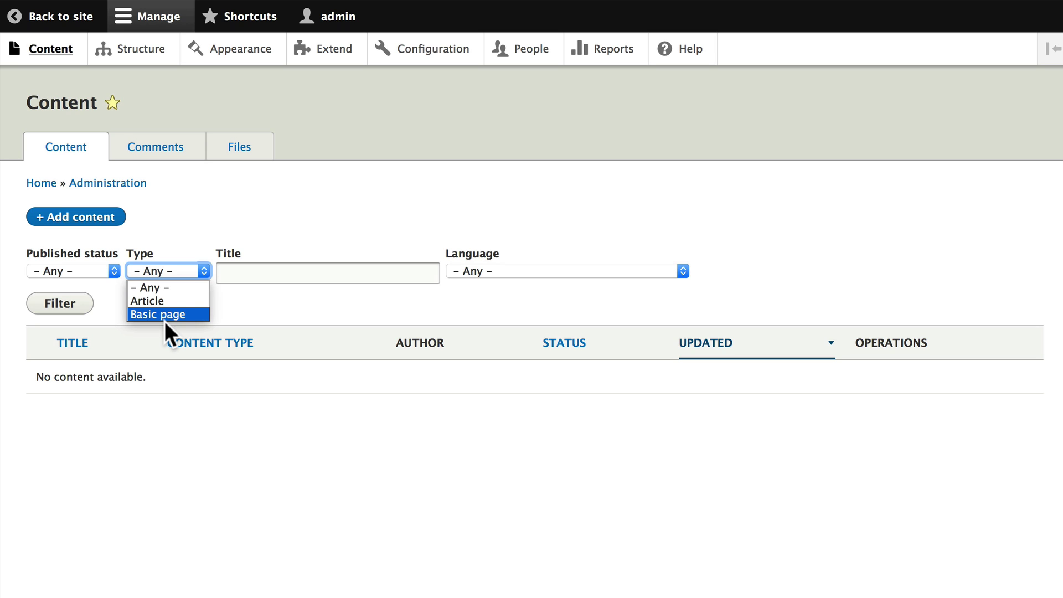
click(191, 216)
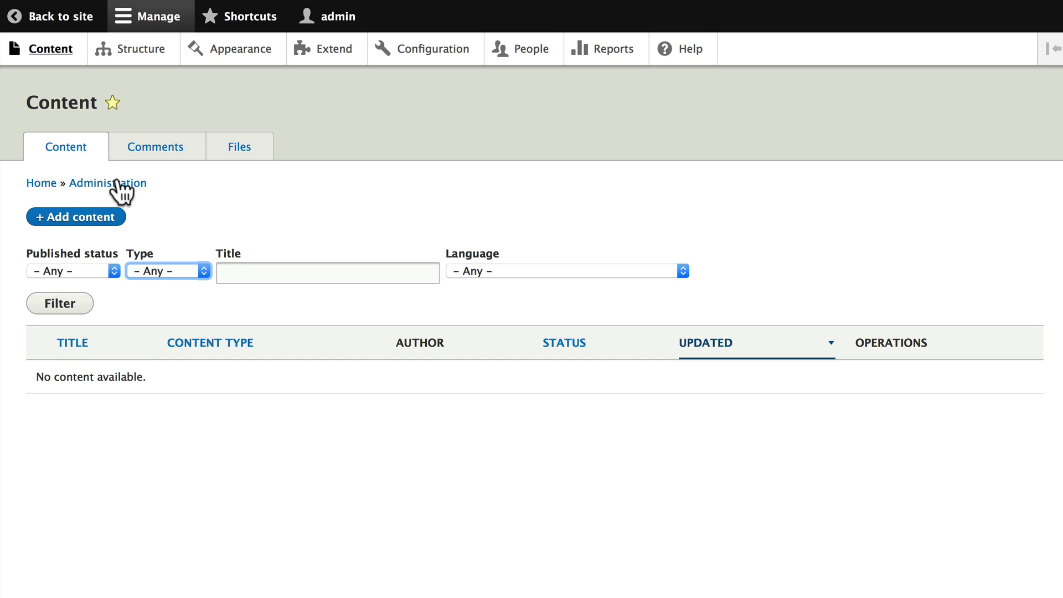
click(148, 147)
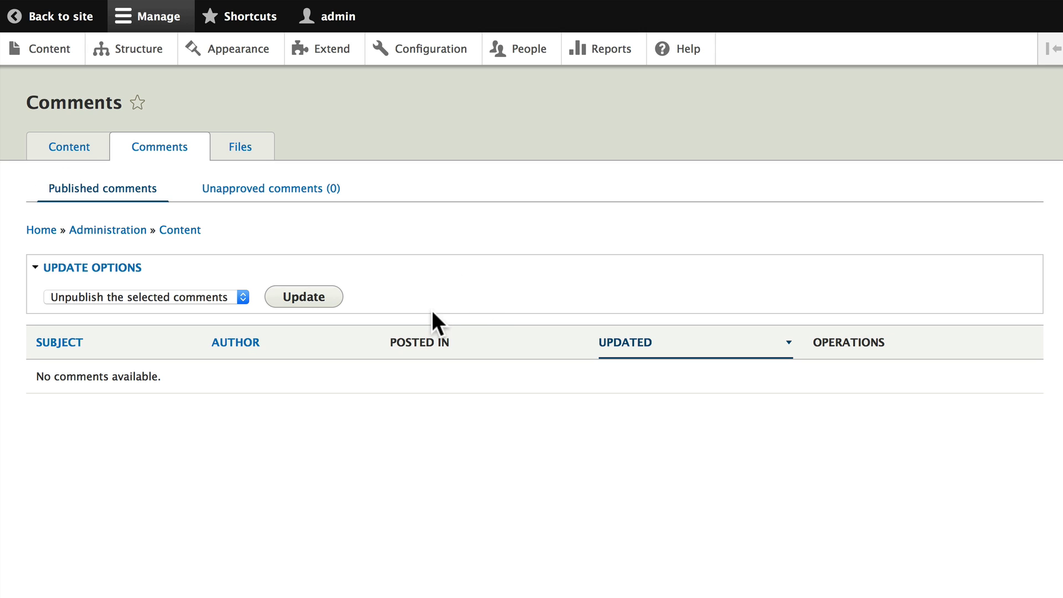
- Look over the empty Files page, then return to the Content listing
click(242, 148)
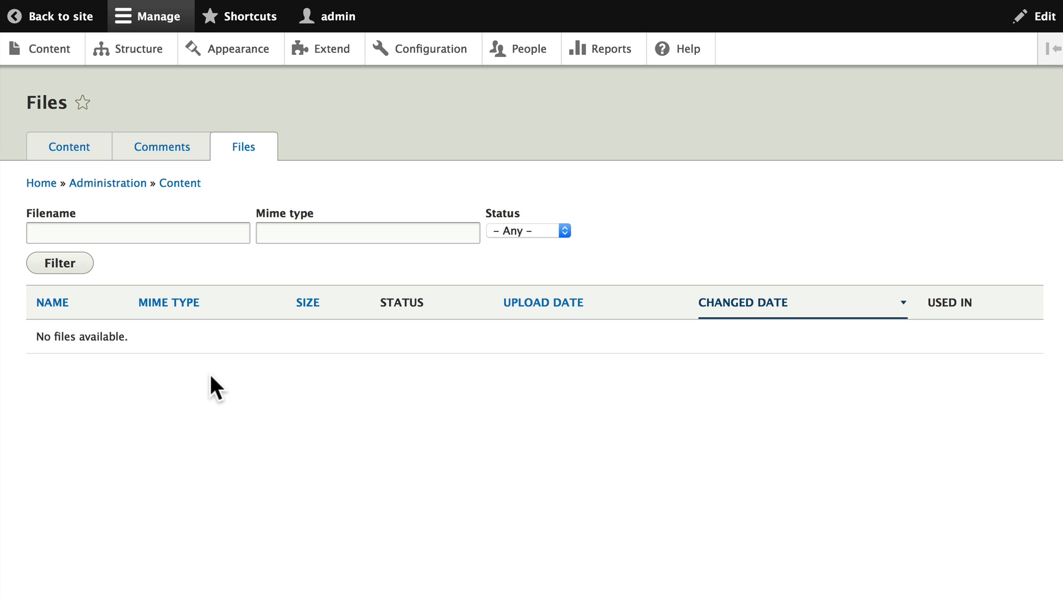
click(49, 147)
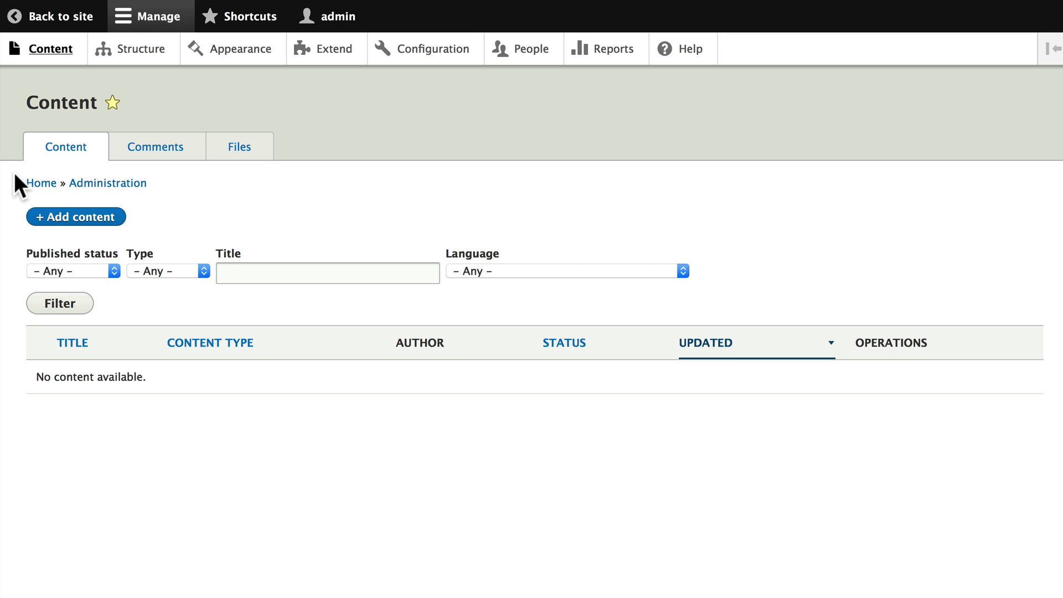
- Start a new Article titled 'Welcome to Drupalville'
click(76, 217)
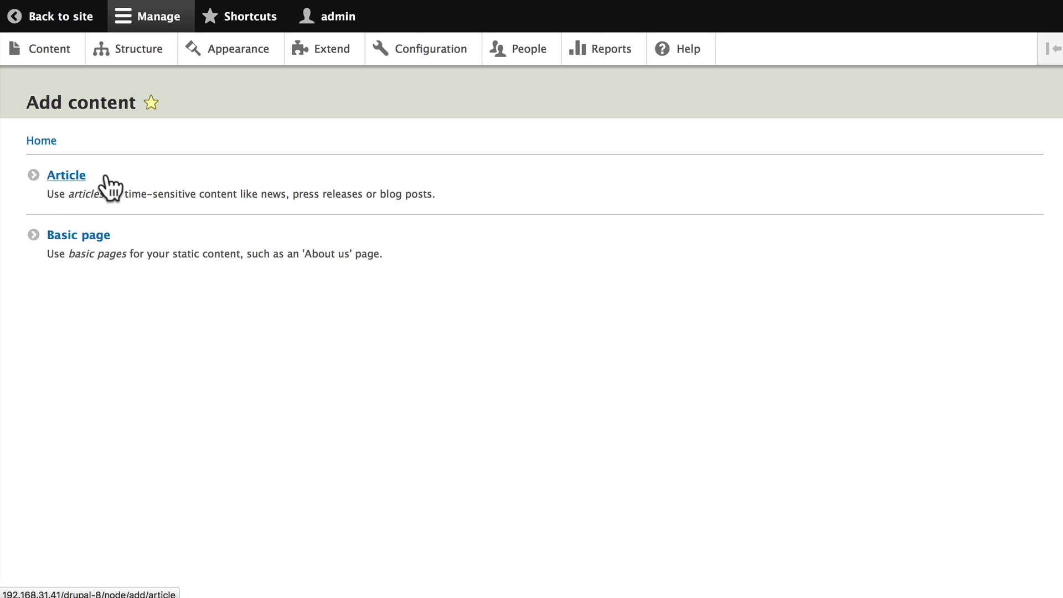
click(61, 176)
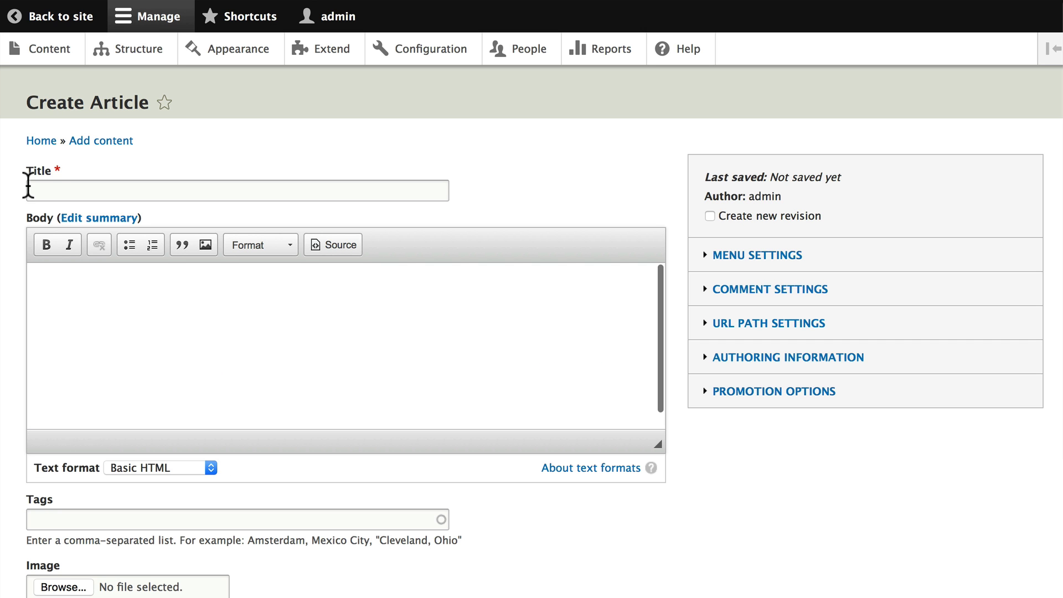
click(55, 190)
text(Welc)
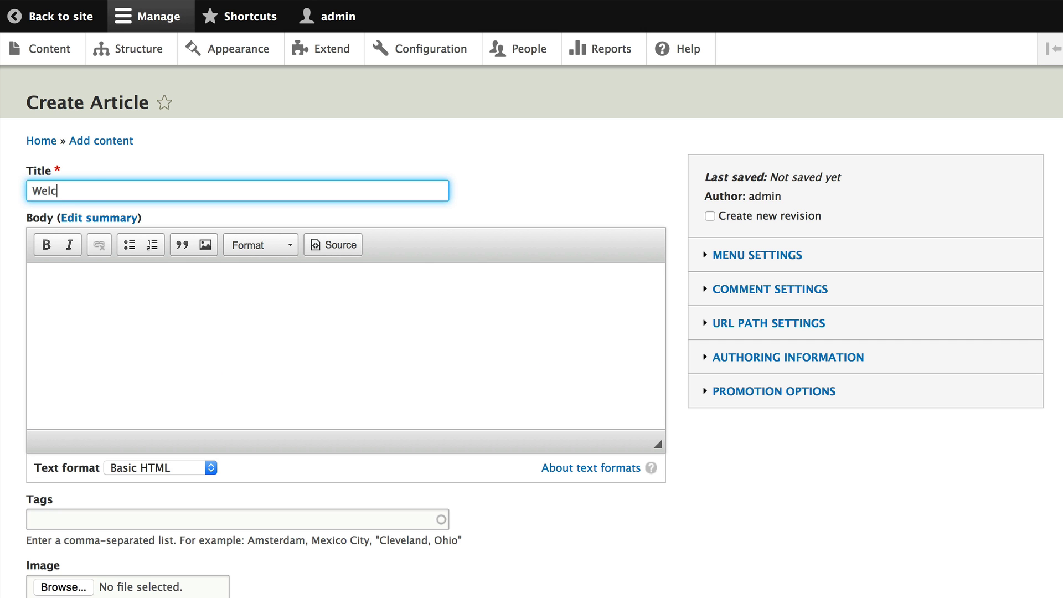
text(ome to Drupalville)
key(Tab)
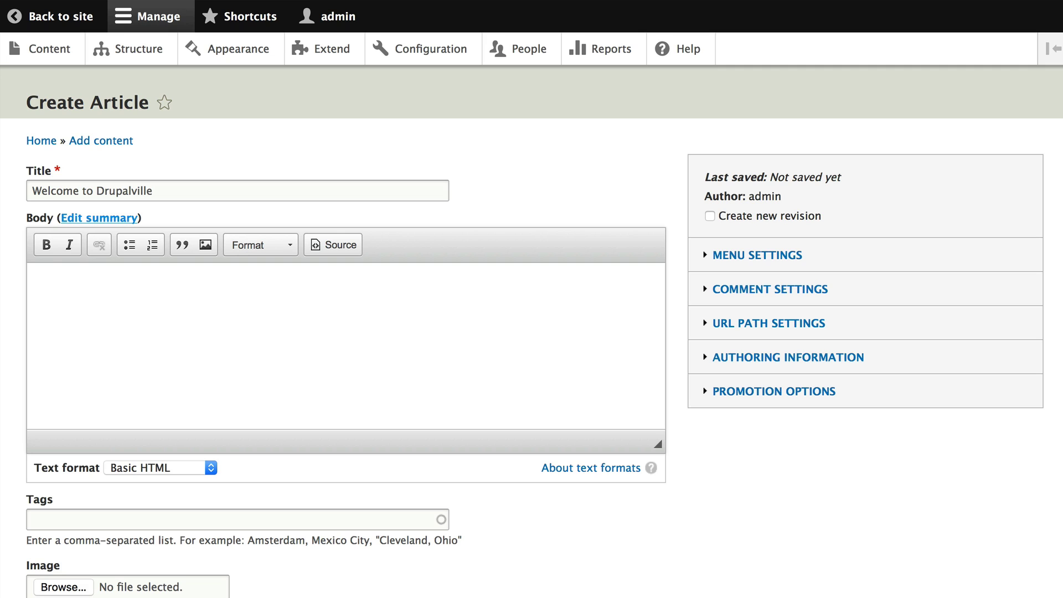
- Write the body as two paragraphs: 'Welcome to our site!' and 'We're so glad you stoppped by!'
key(Tab)
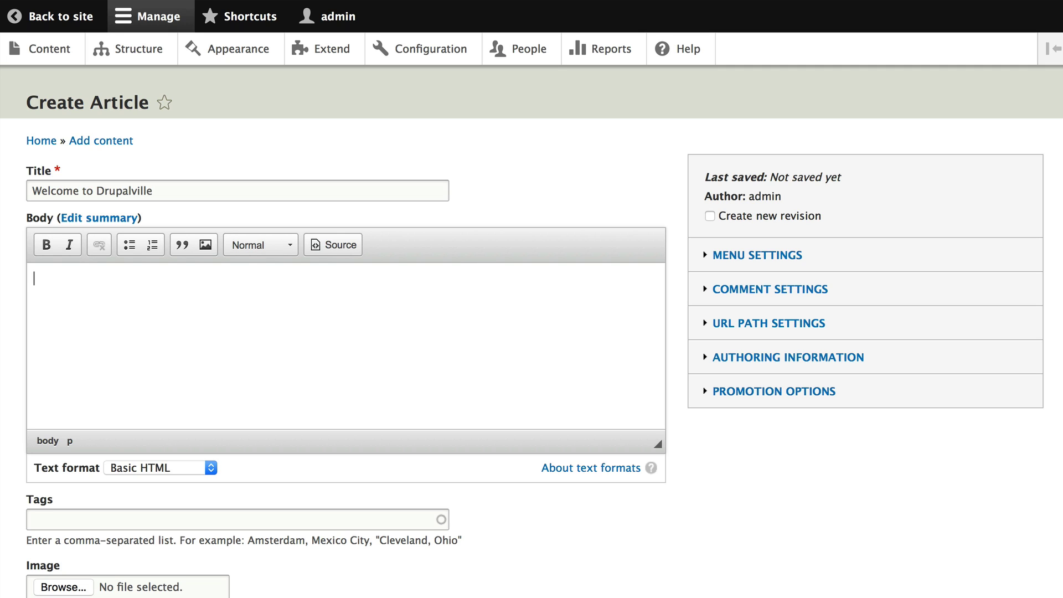
text(Welcome to our site!)
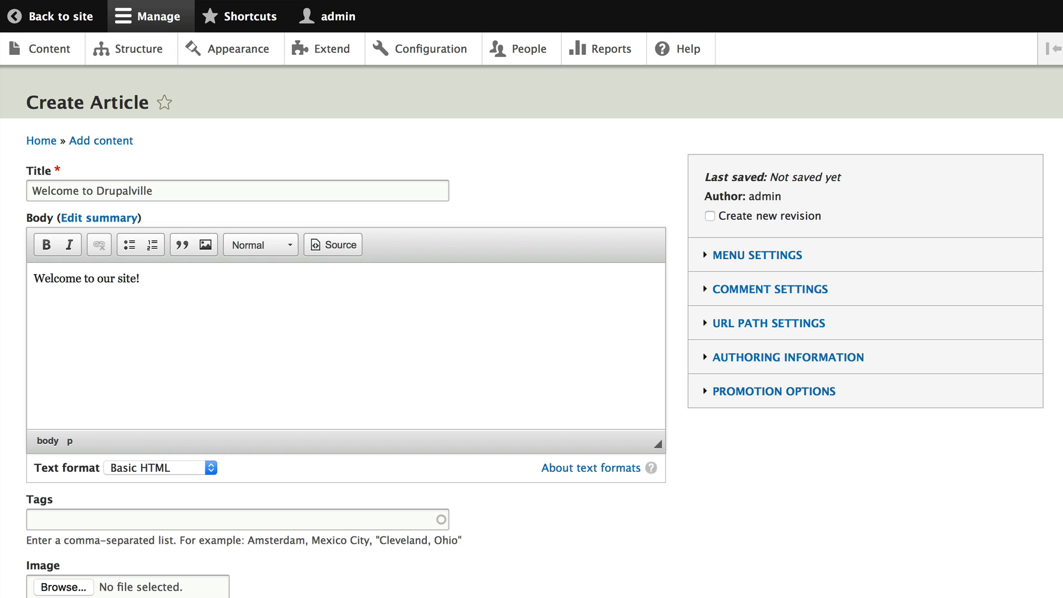
key(Return)
text(We're so glad you stoppped )
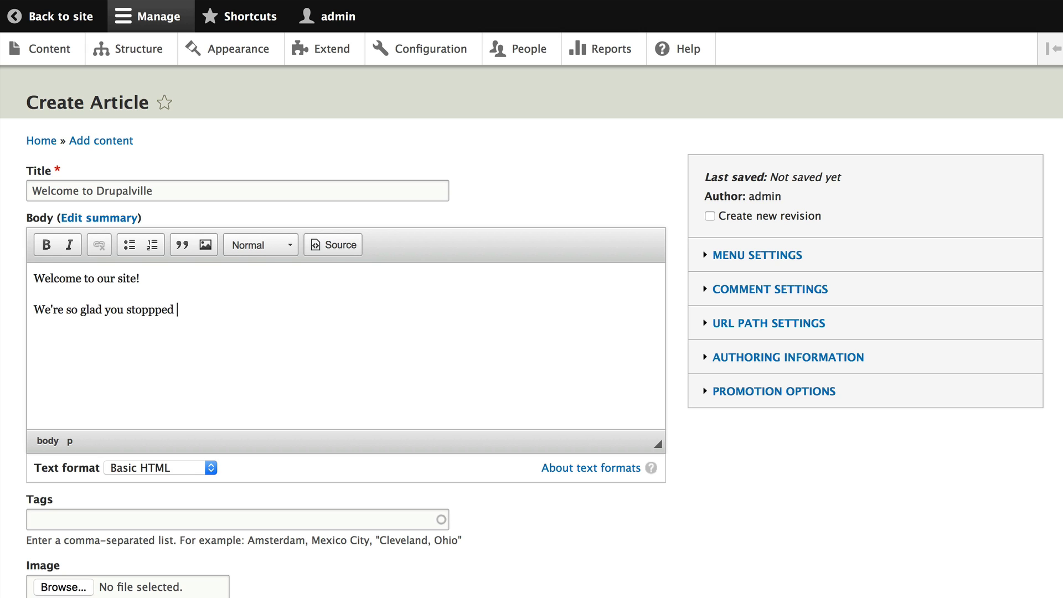
text(by!)
- Enter the tags 'welcome, drupal' in the article's Tags field
scroll(87, 209, down, 5)
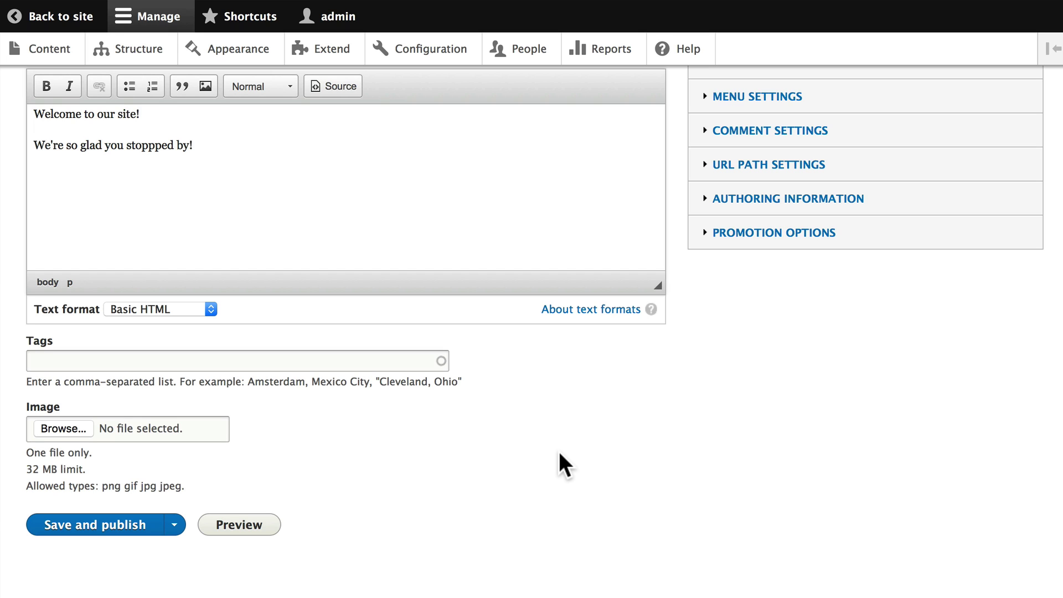
key(Tab)
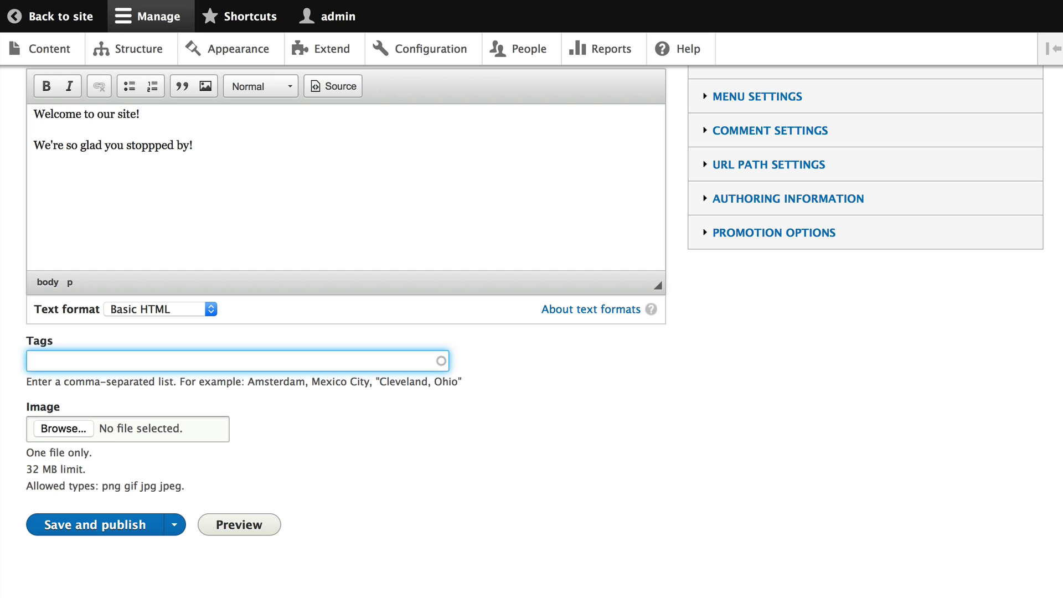
text(welcome, drupal)
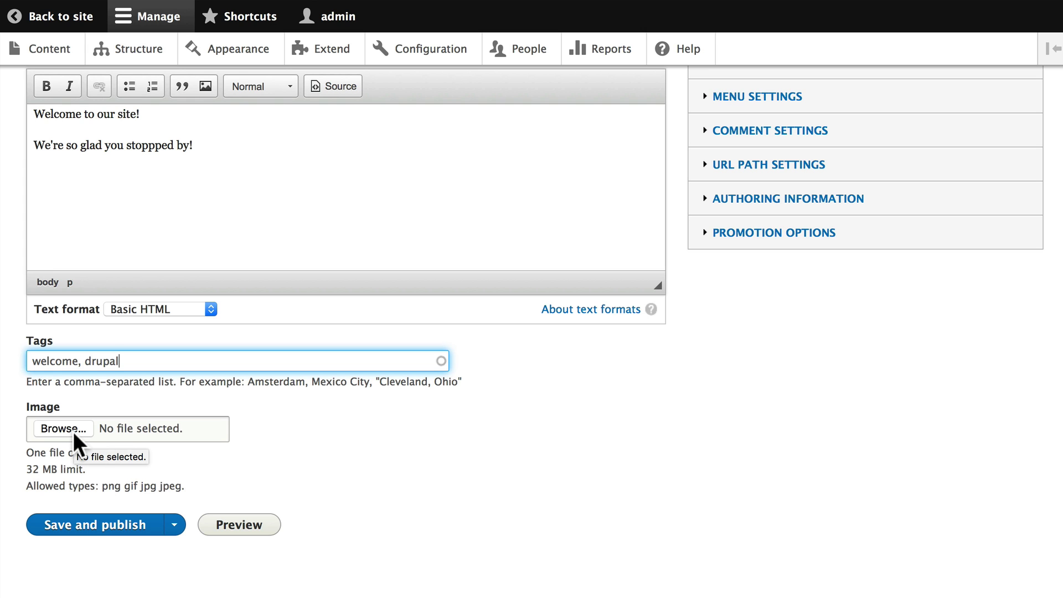
- In a new tab, search Google Images for 'drupal 8 logo'
key(super+t)
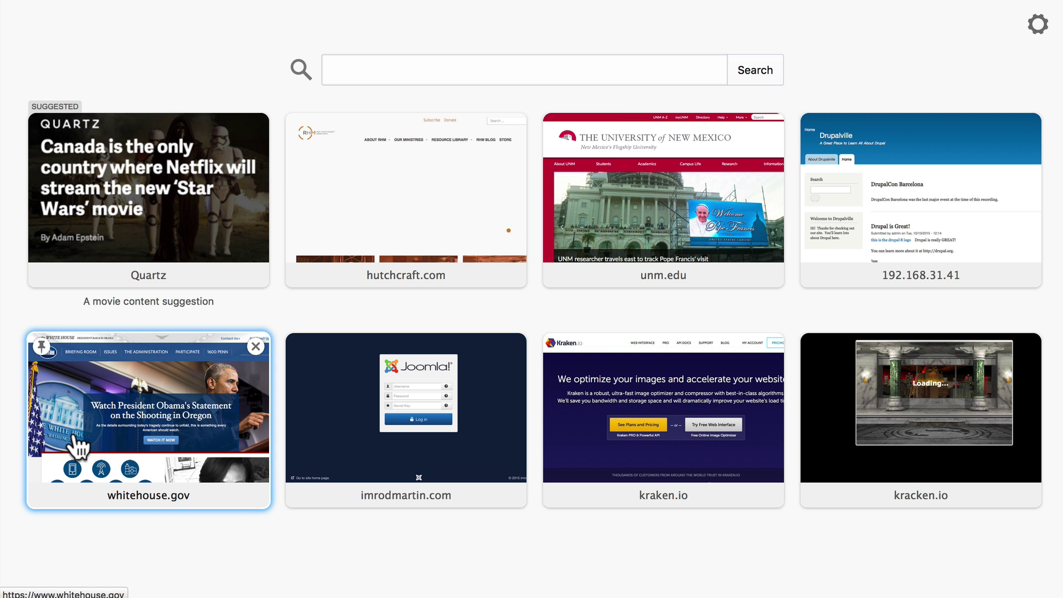
text(goo)
key(Return)
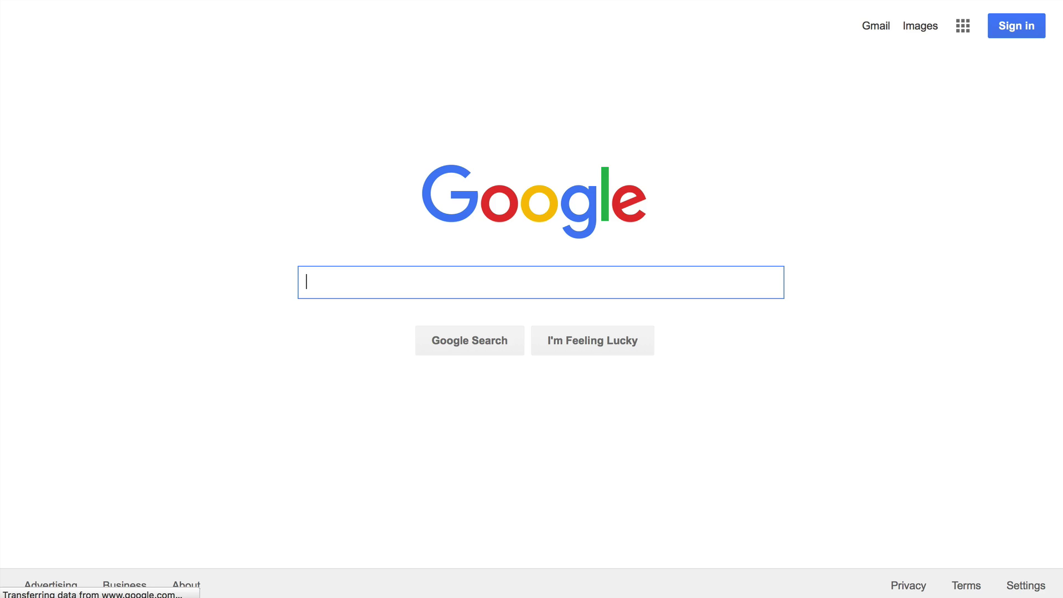
text(drupal 8 logo)
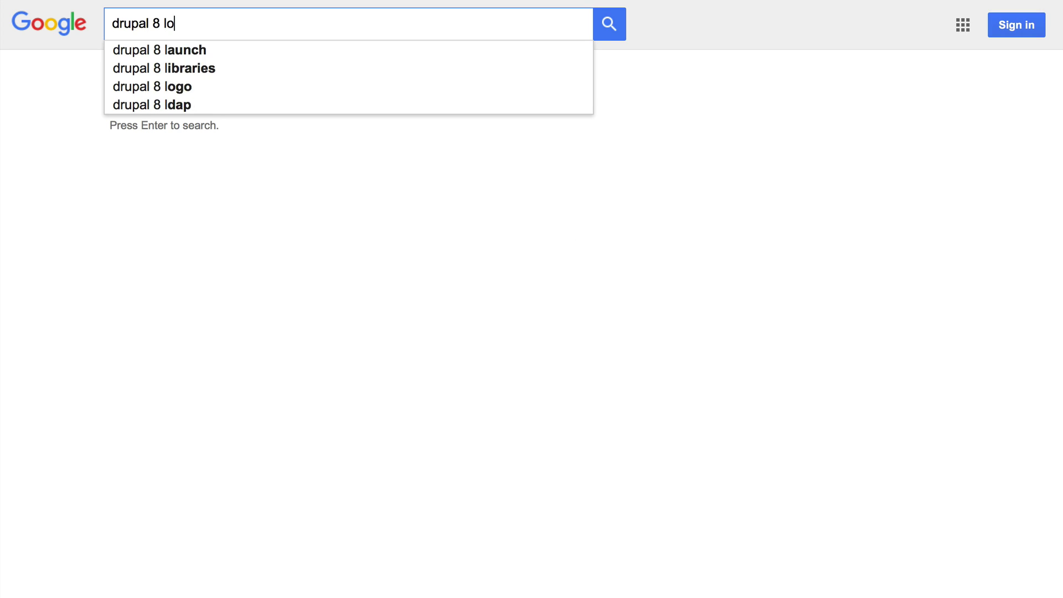
key(Return)
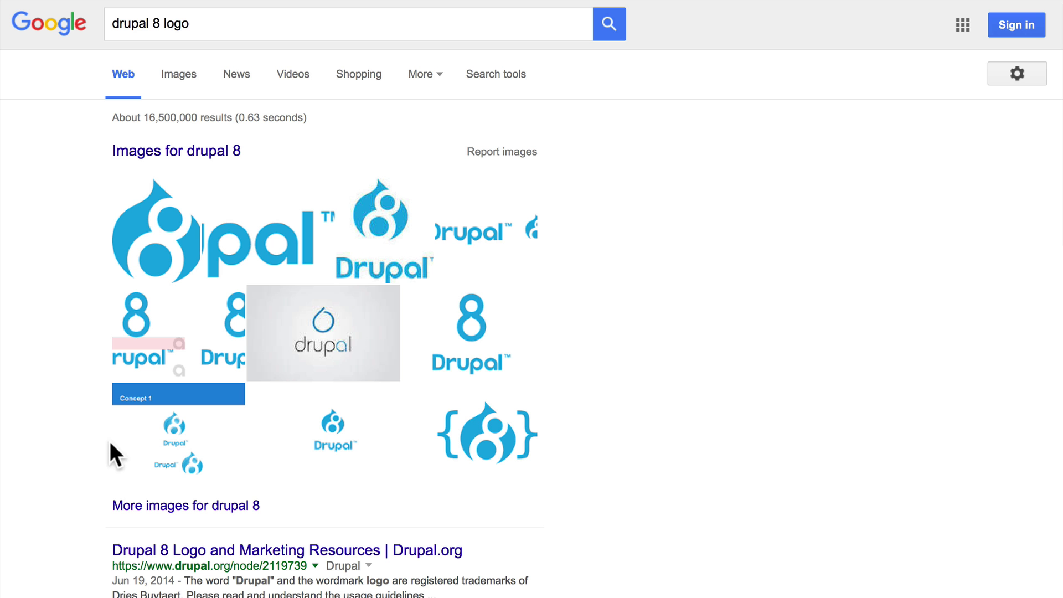
click(389, 221)
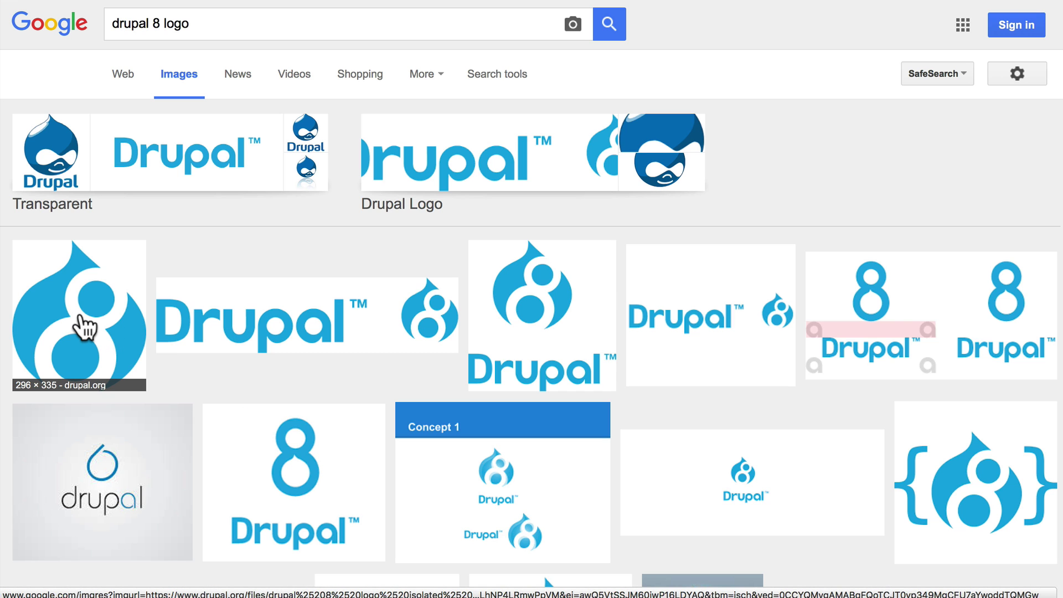
- Save the first logo to Downloads as 'drupal 8 logo isolated CMYK 72.png', replacing the existing file
click(84, 328)
right_click(297, 326)
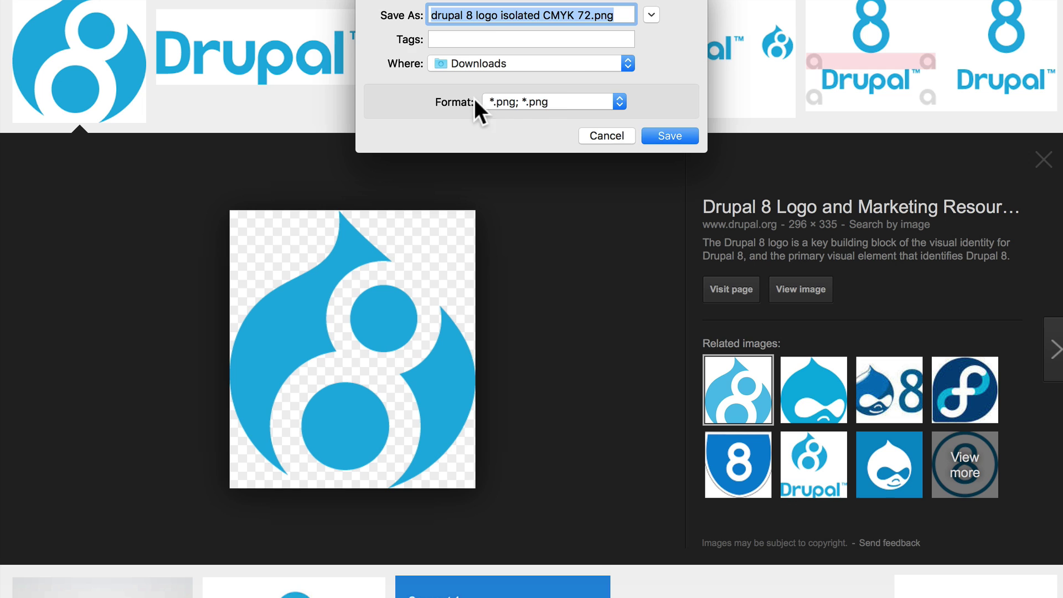
key(Return)
click(647, 89)
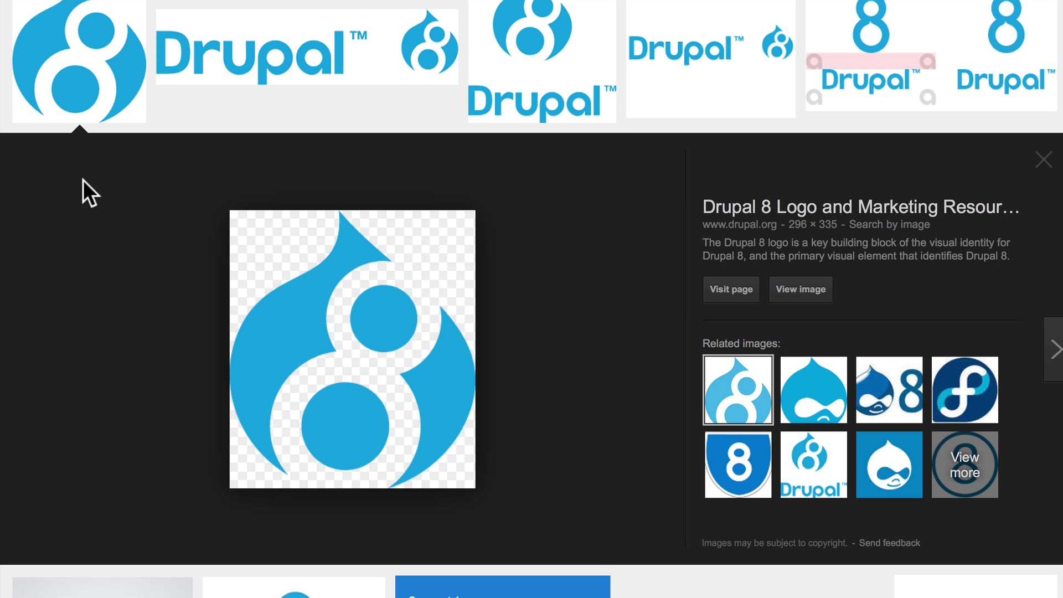
key(ctrl+Tab)
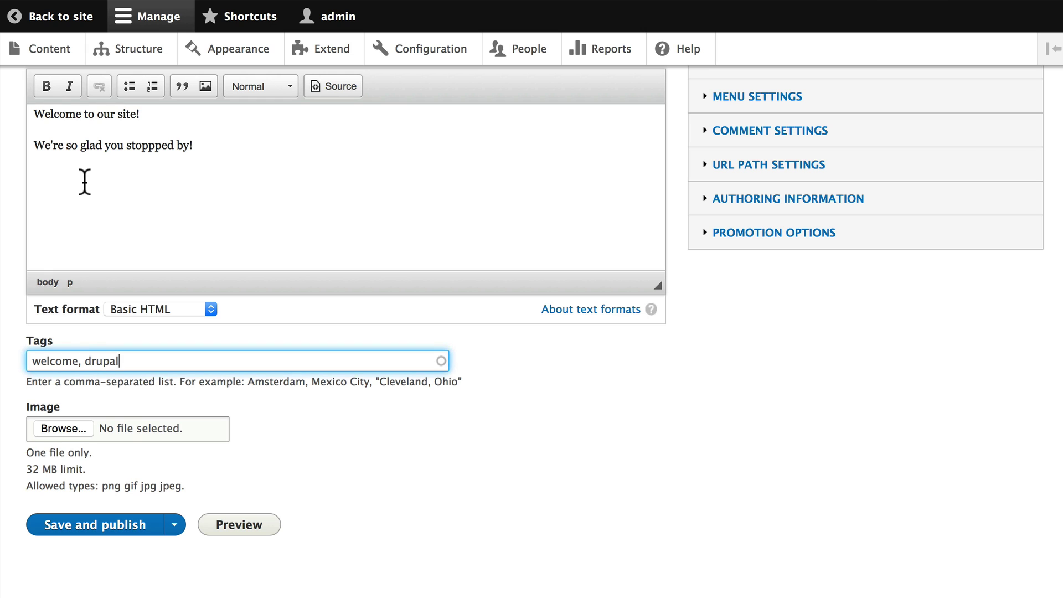
- Attach the downloaded logo with alt text 'this is the drupal 8 logo' and publish the article
click(62, 426)
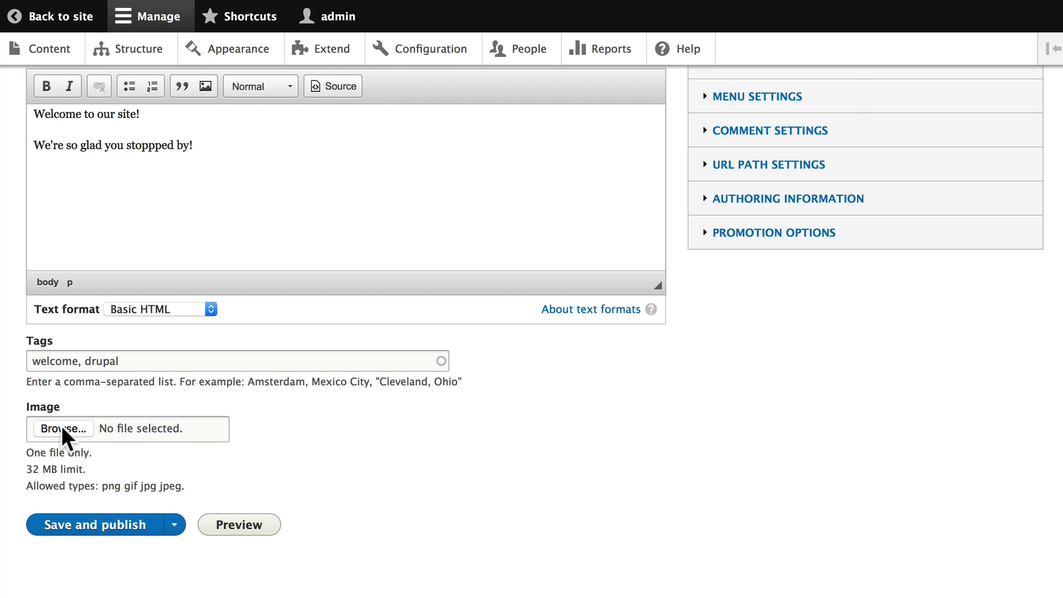
click(281, 110)
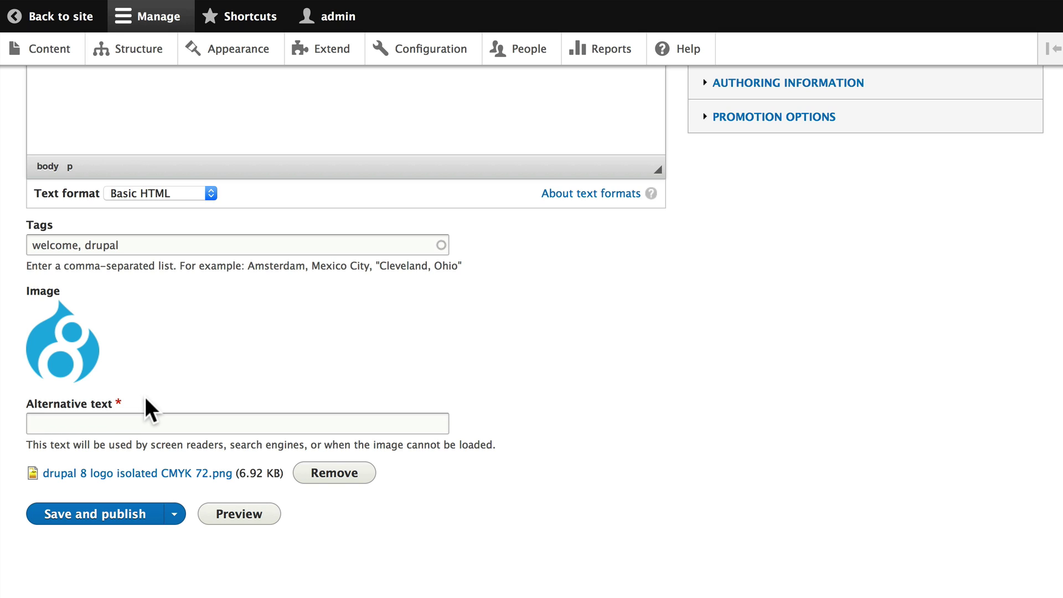
click(86, 424)
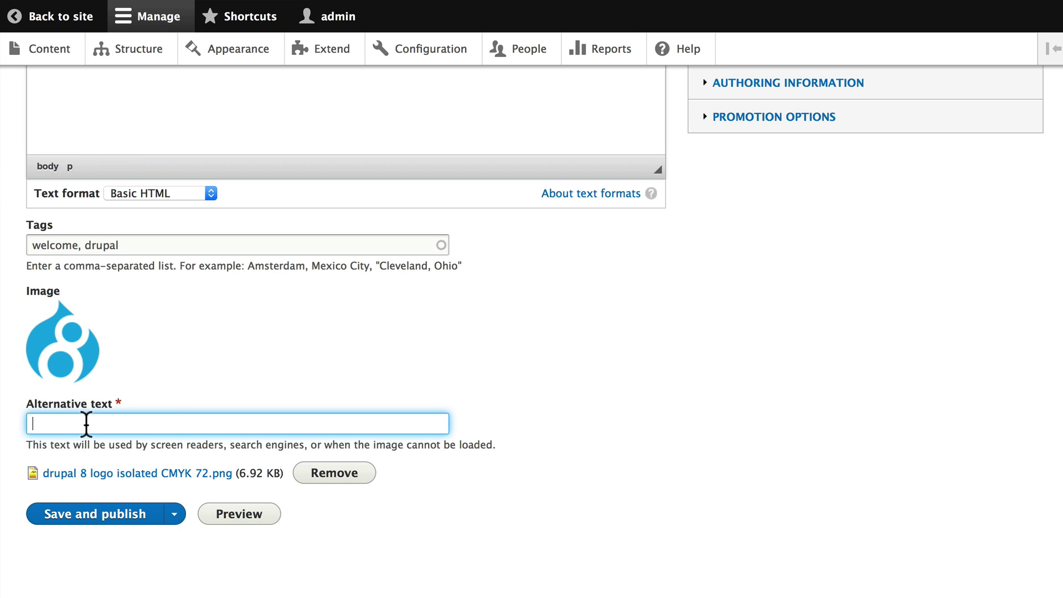
text(this is the drupal 8 logo)
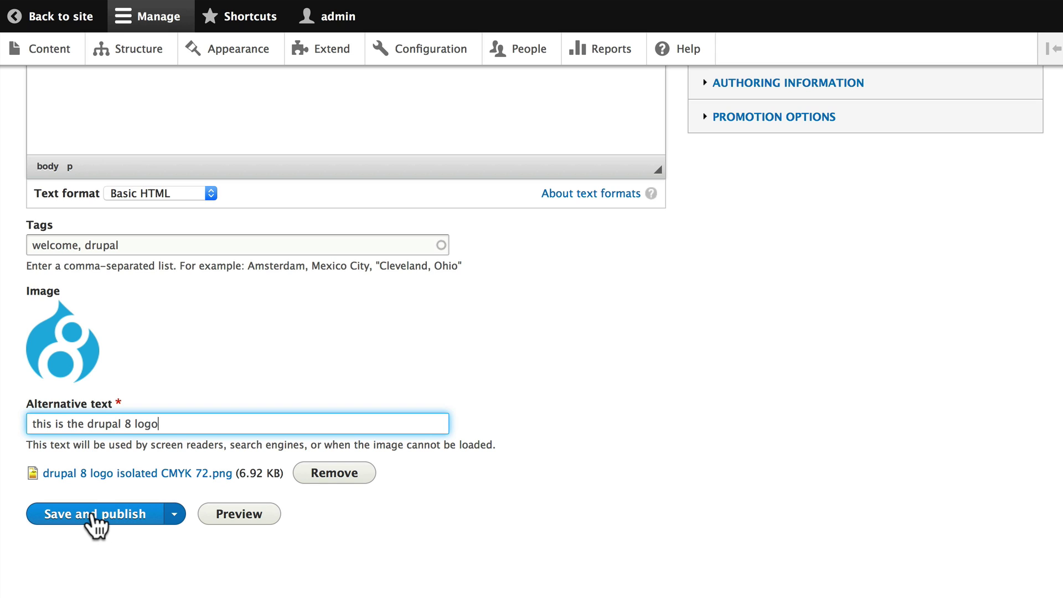
click(94, 514)
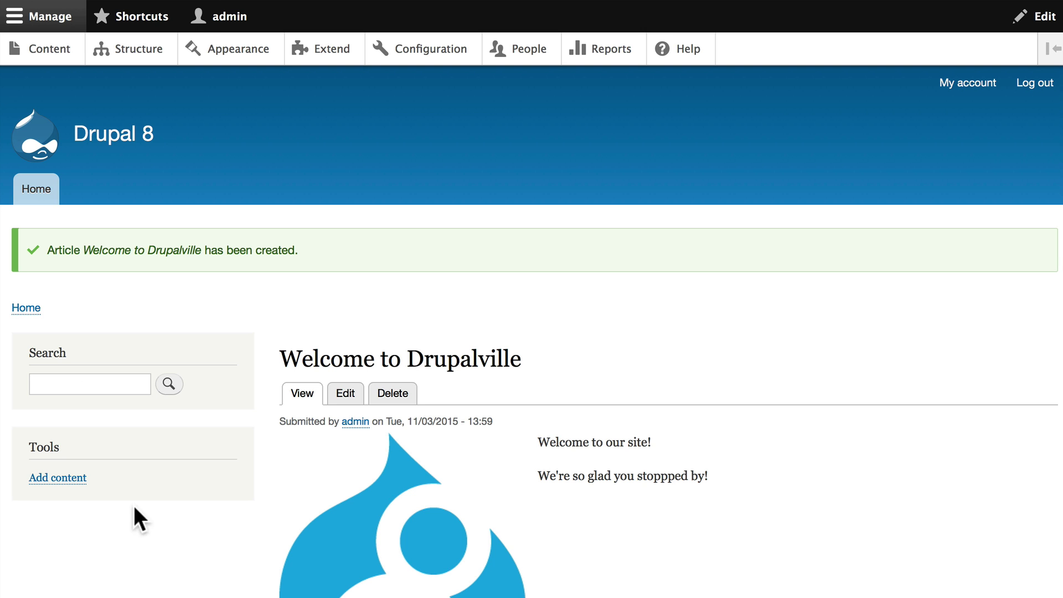
- Review the 'Welcome to Drupalville' article page, then return to the Content admin list
scroll(314, 426, down, 3)
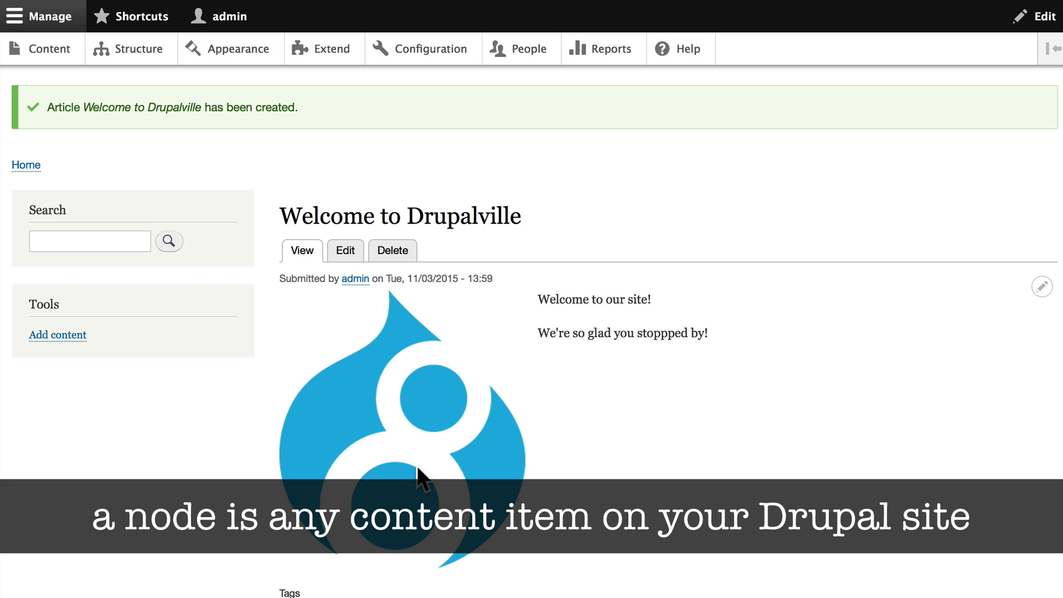
scroll(410, 468, up, 3)
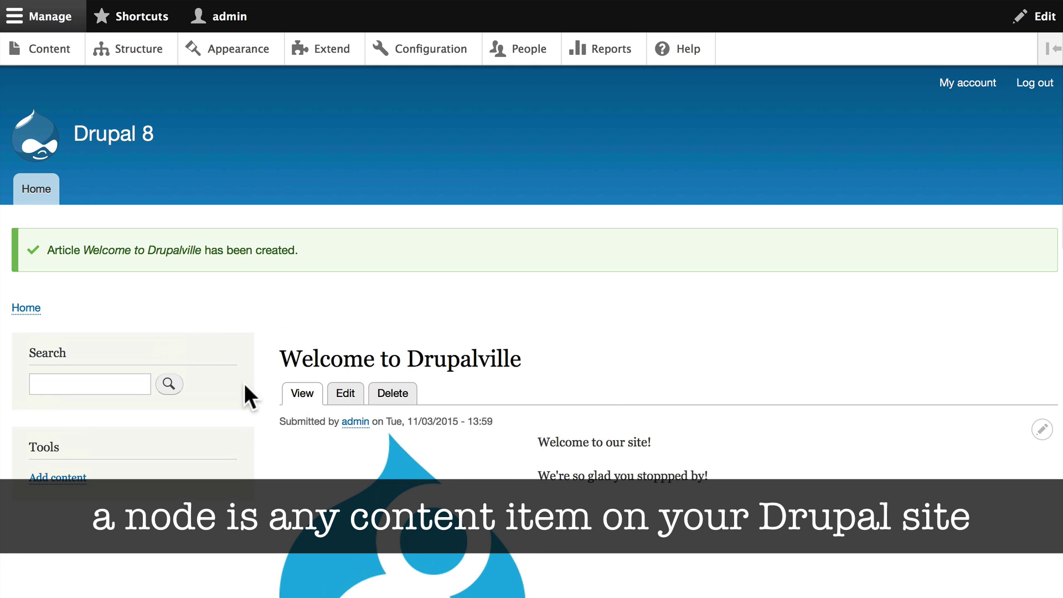
click(50, 48)
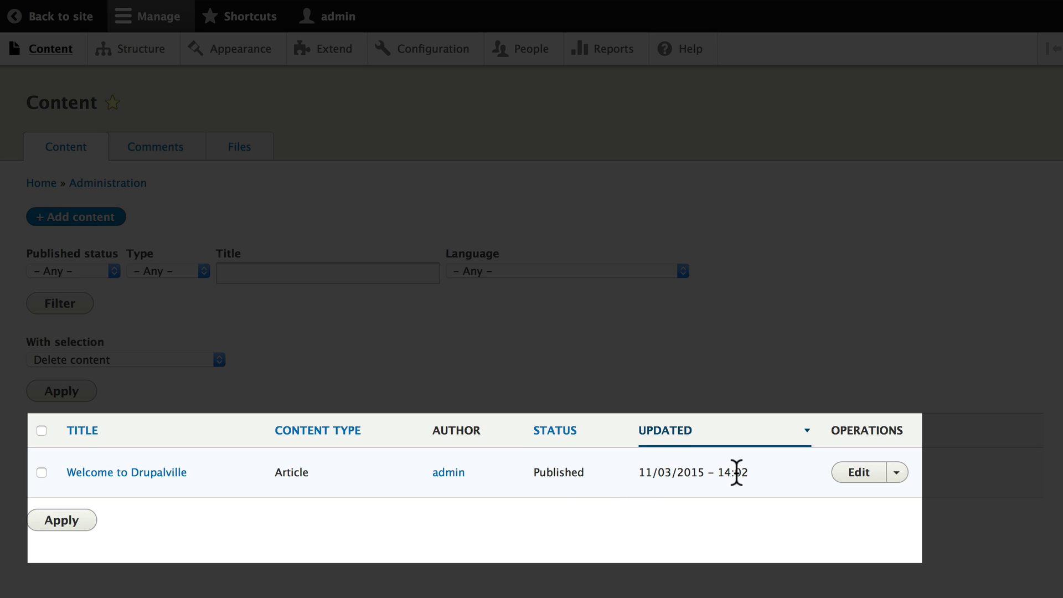
click(897, 474)
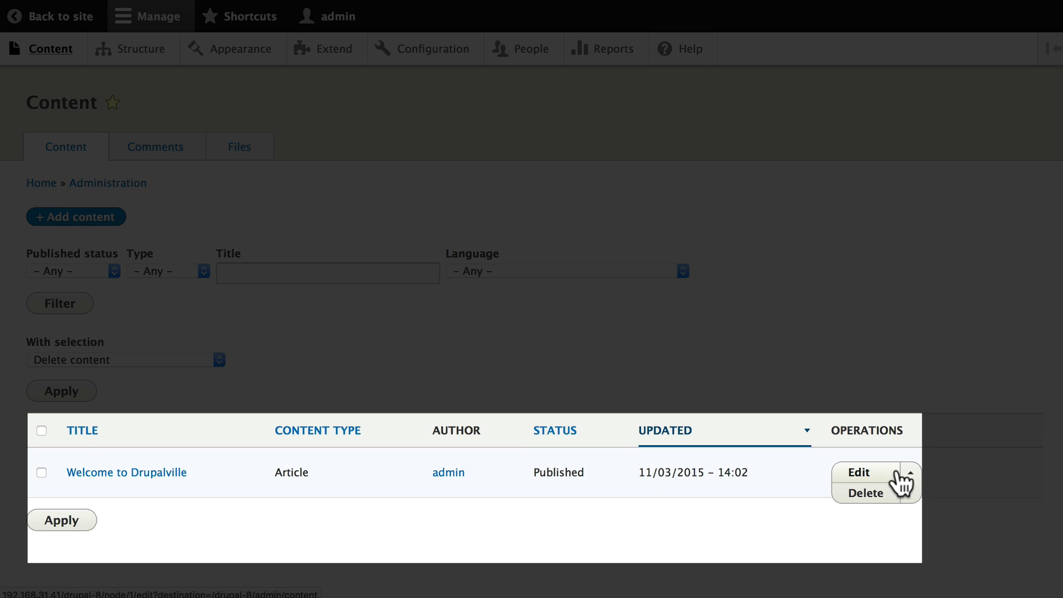